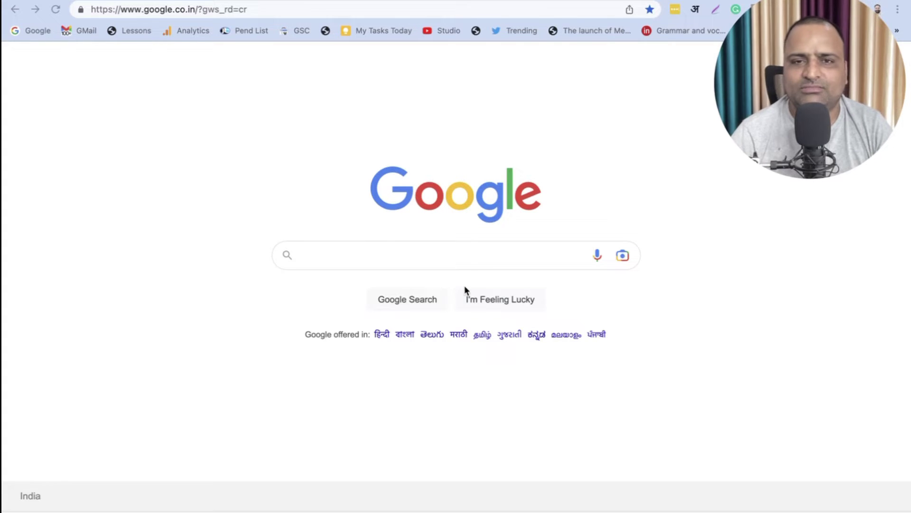
Step: Search Google for 'meta business suite' and open the sponsored Meta Business Suite result
click(446, 254)
text(met)
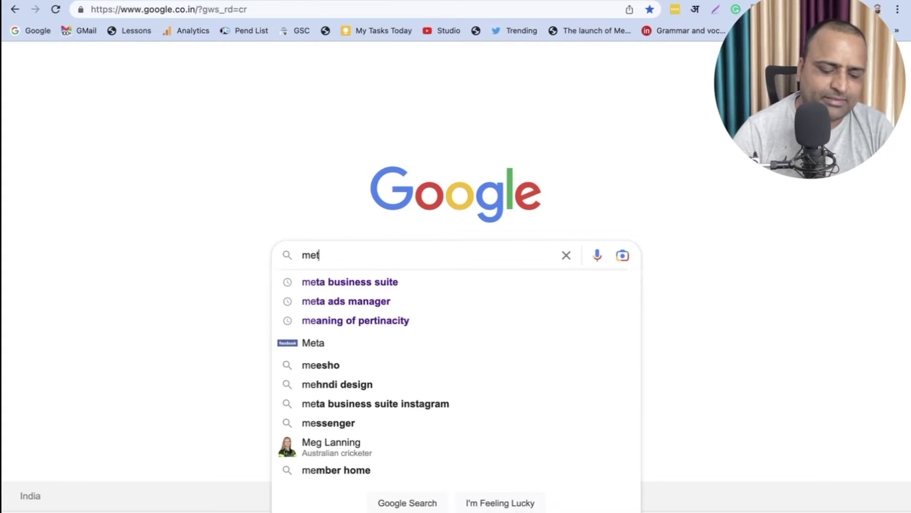
text(a business su)
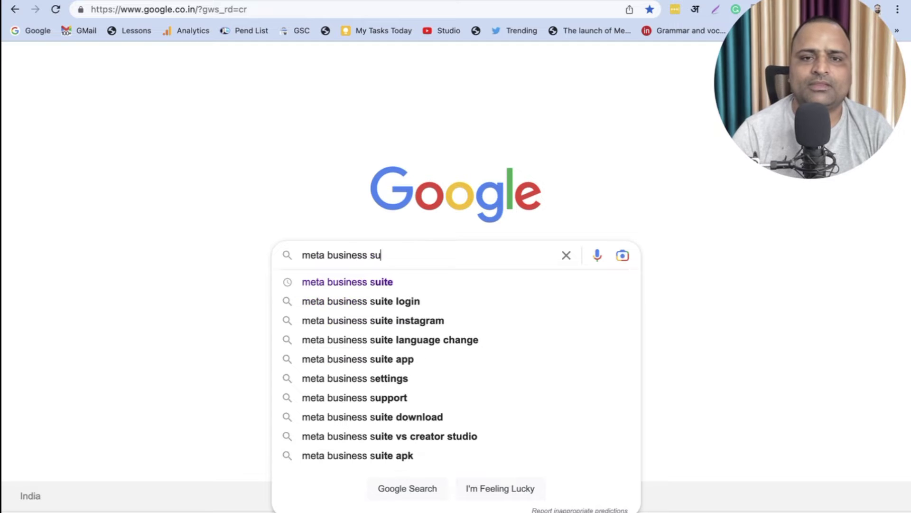
text(ite)
key(Return)
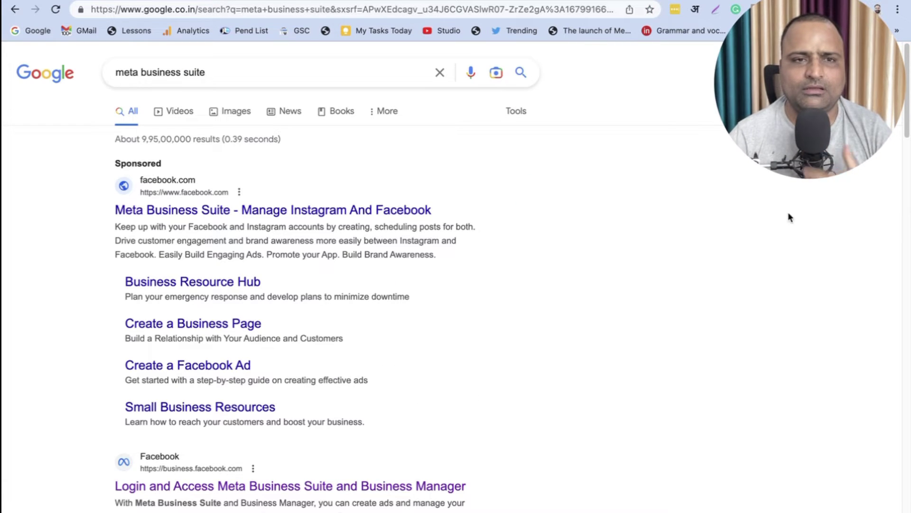
click(199, 218)
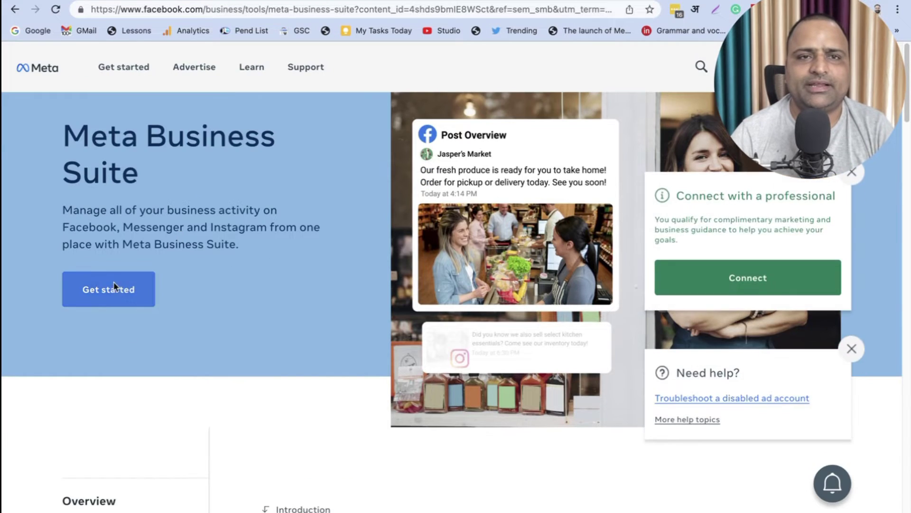
Step: Get started in Meta Business Suite and go to the Inbox
click(115, 287)
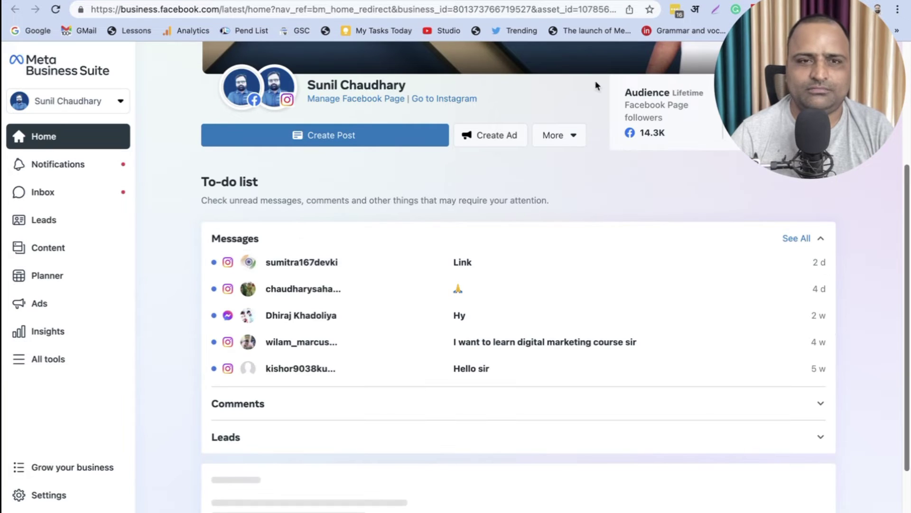
click(43, 193)
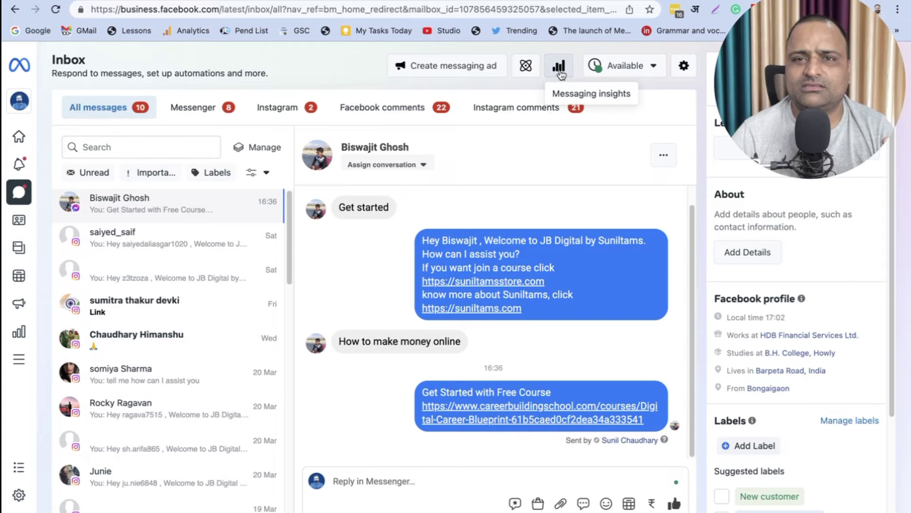
Step: Open the inbox Automations page and browse its list of automations
click(526, 67)
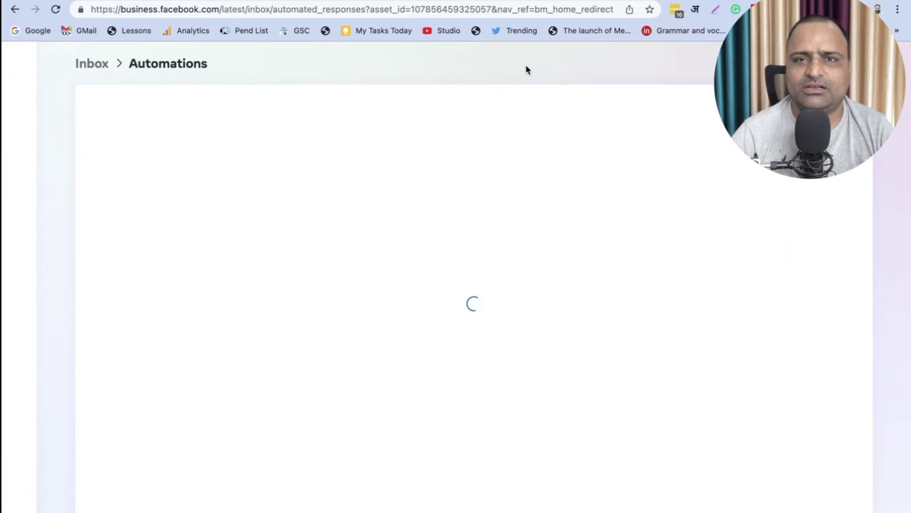
scroll(453, 286, down, 5)
scroll(380, 389, up, 5)
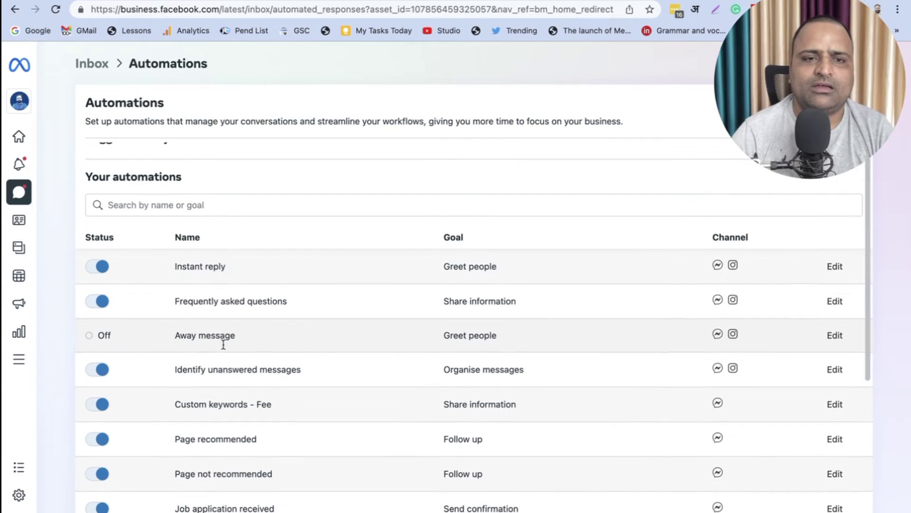
scroll(266, 328, down, 2)
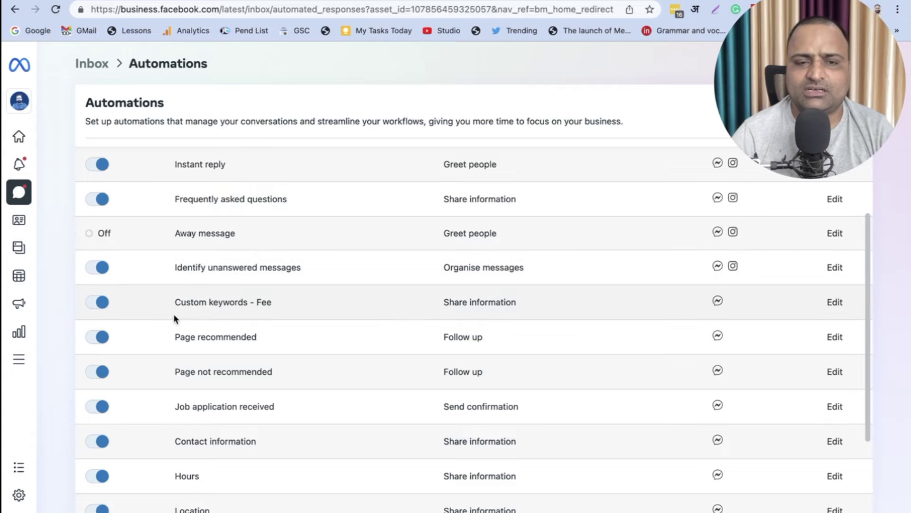
scroll(279, 308, down, 3)
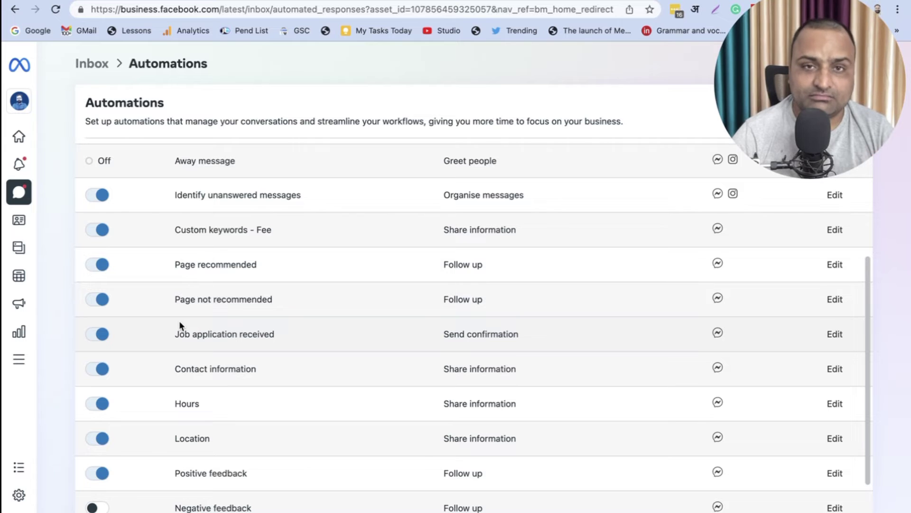
scroll(197, 325, down, 3)
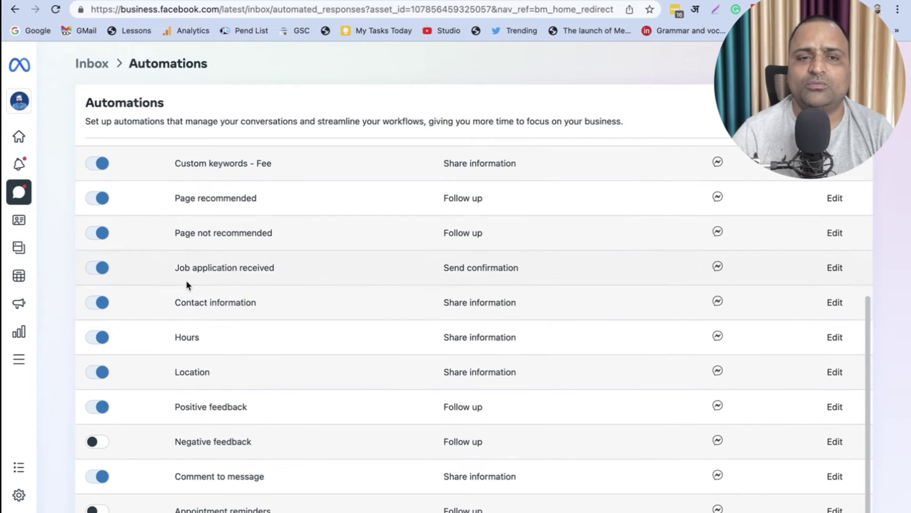
scroll(199, 380, down, 1)
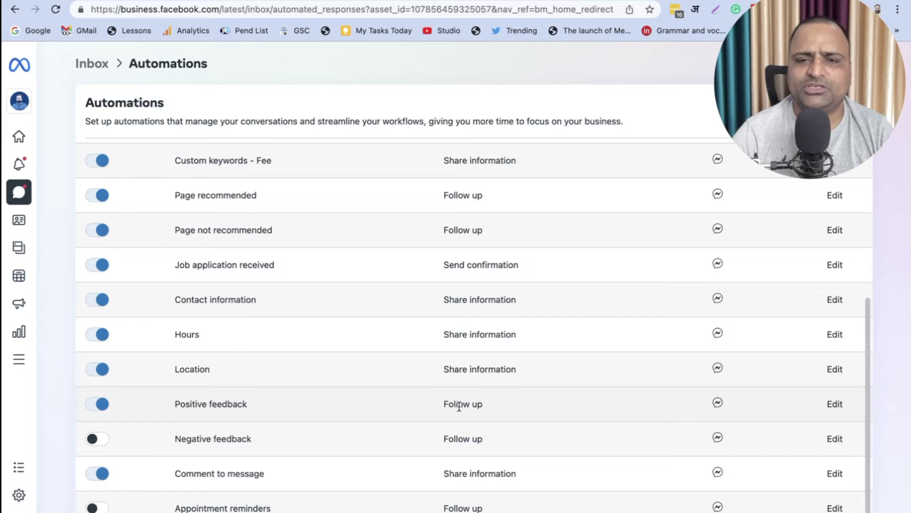
Step: Start the Positive feedback message with 'Hello' plus the recipient's first name and a comma, then save
click(835, 404)
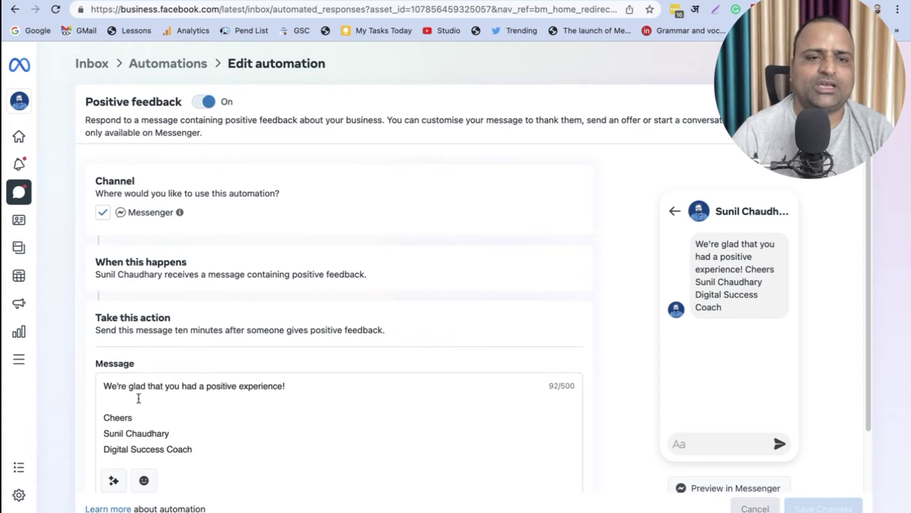
drag(160, 386, 290, 387)
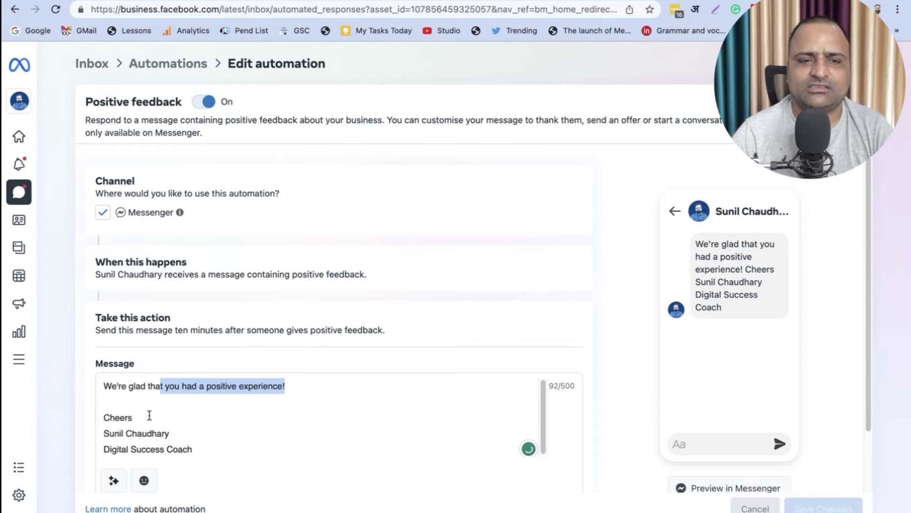
click(103, 386)
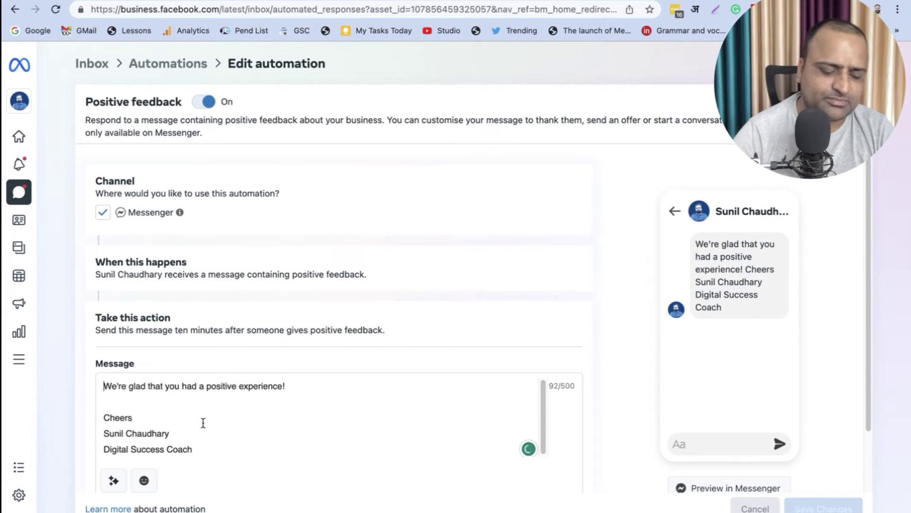
text(Hello)
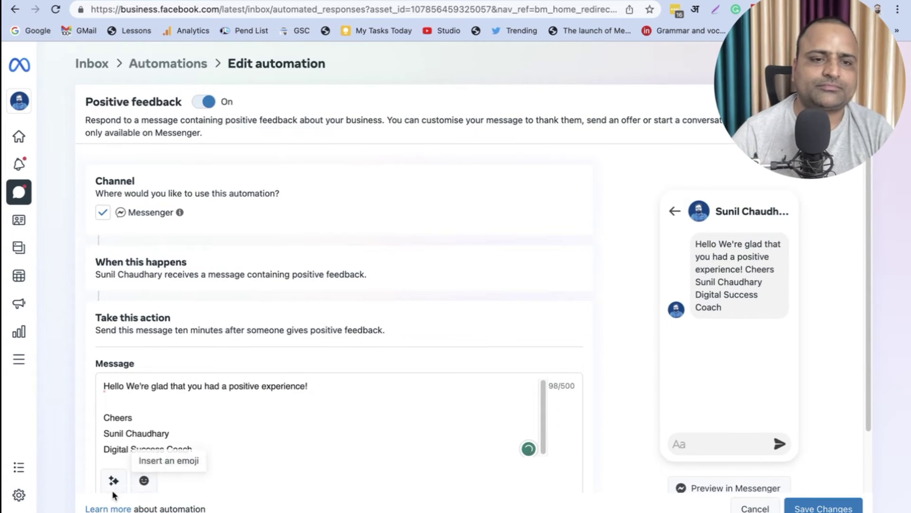
click(114, 480)
click(433, 206)
click(541, 376)
text(,)
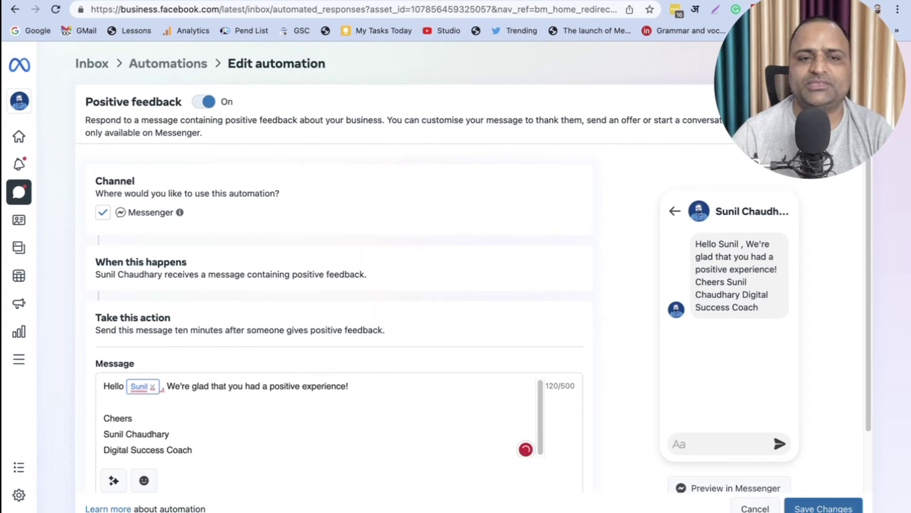
click(823, 507)
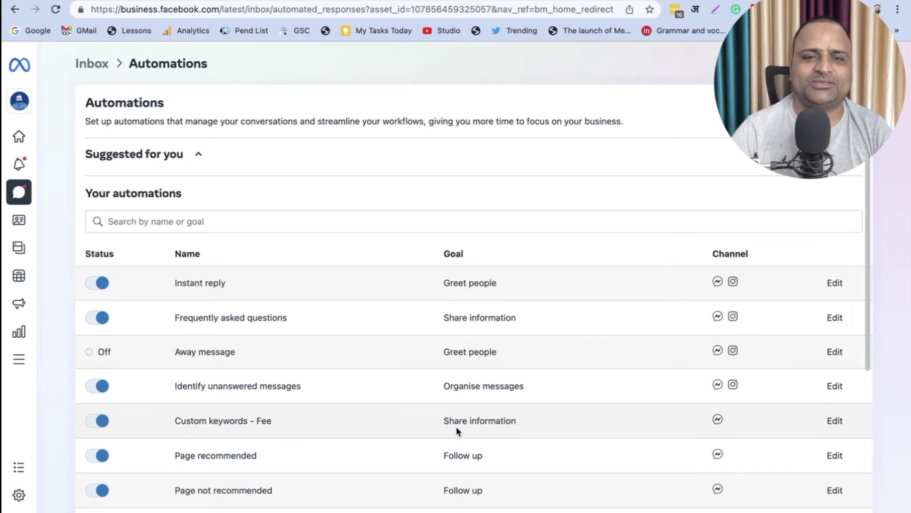
Step: Open the Instant reply automation for editing
scroll(406, 437, down, 5)
scroll(327, 474, up, 6)
scroll(198, 404, down, 5)
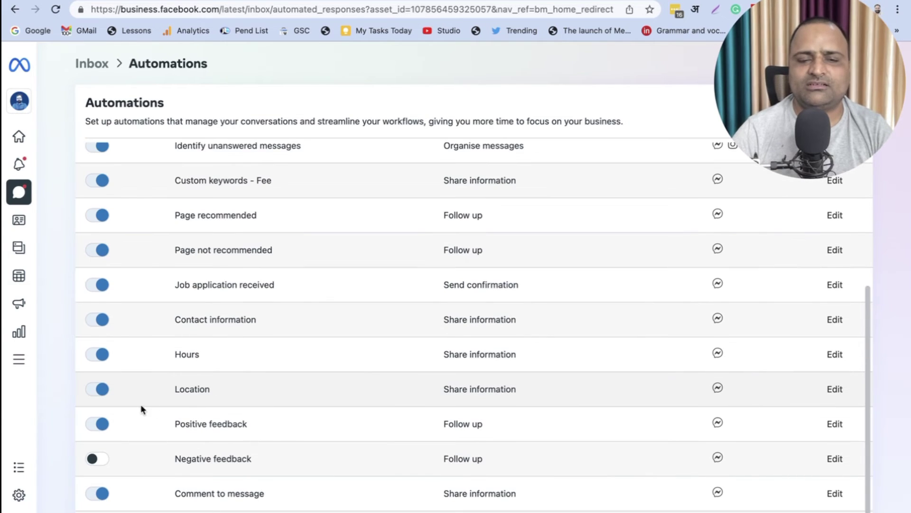
scroll(557, 389, up, 5)
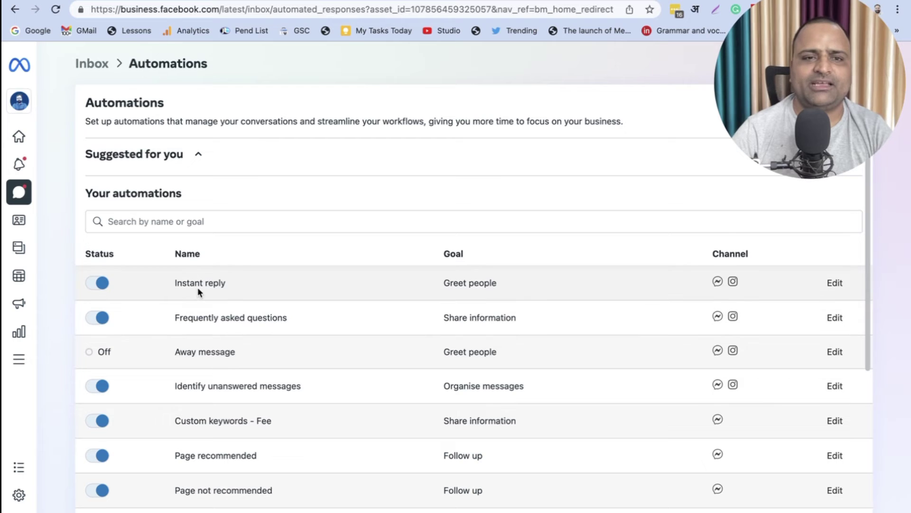
triple_click(470, 285)
click(835, 287)
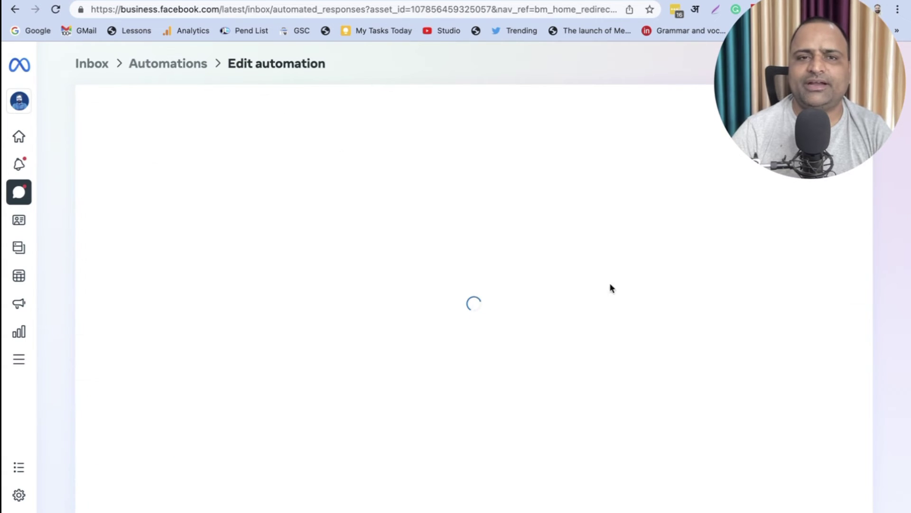
Step: Add a blank line after 'Happy Learning' in the Instant reply and save it
scroll(297, 347, down, 3)
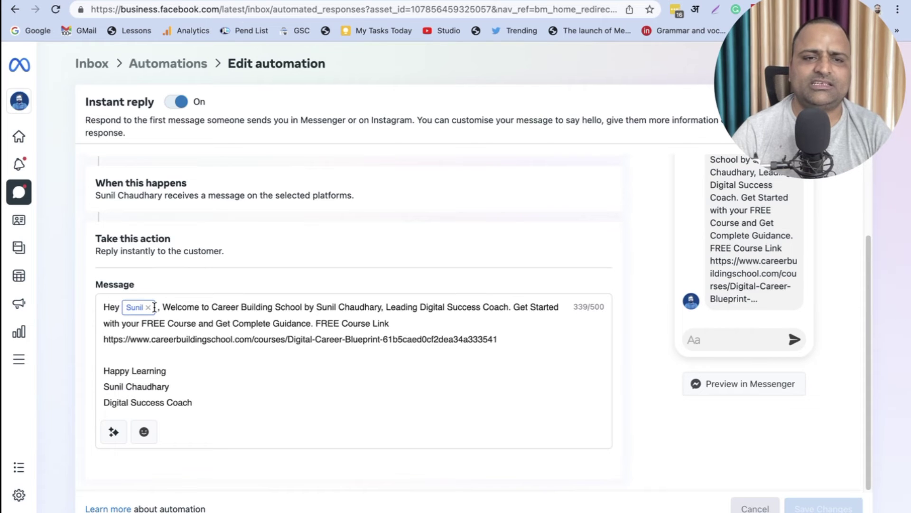
drag(163, 307, 394, 324)
click(143, 369)
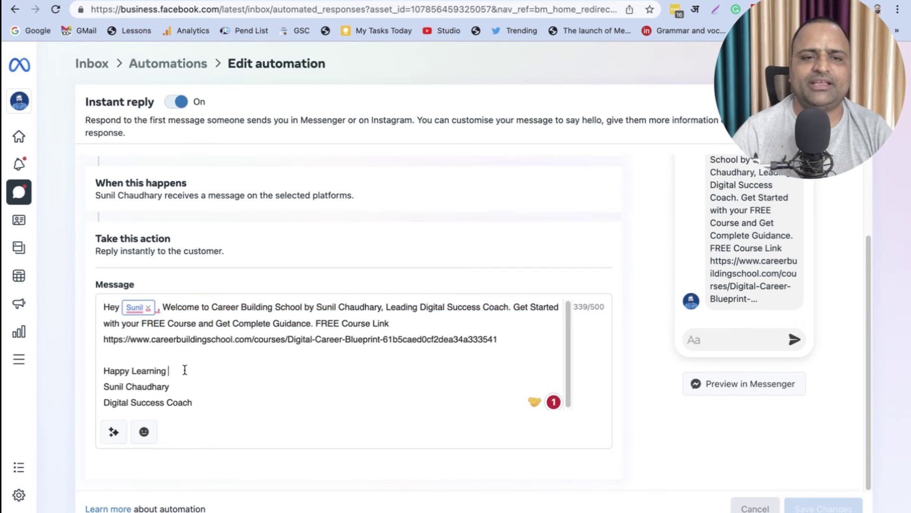
key(Return)
click(842, 509)
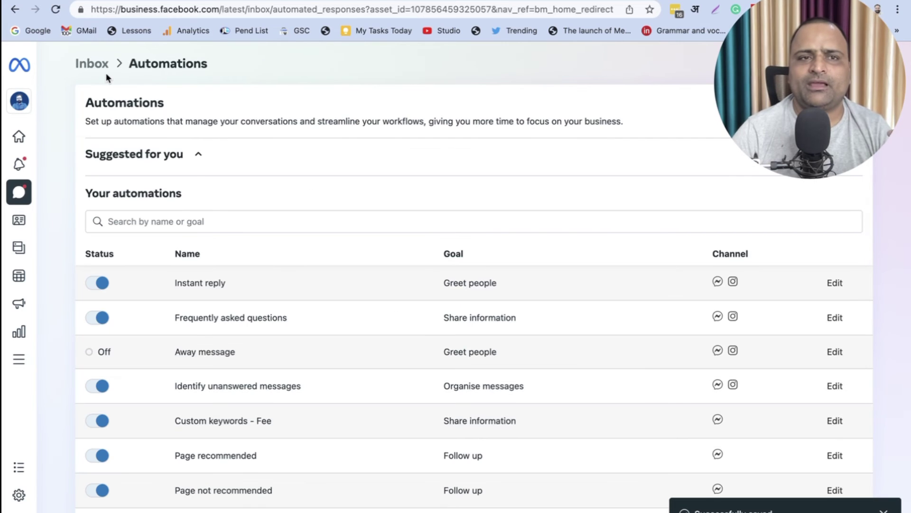
click(93, 64)
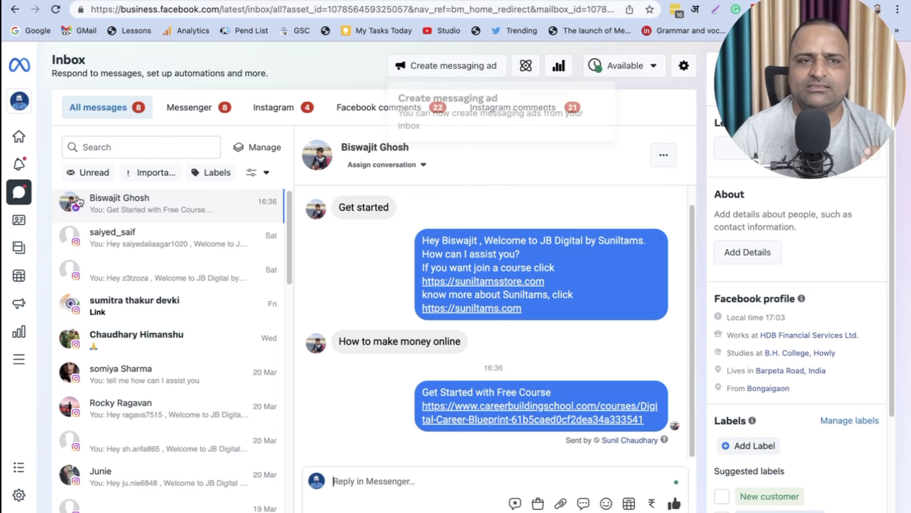
mouse_move(37, 185)
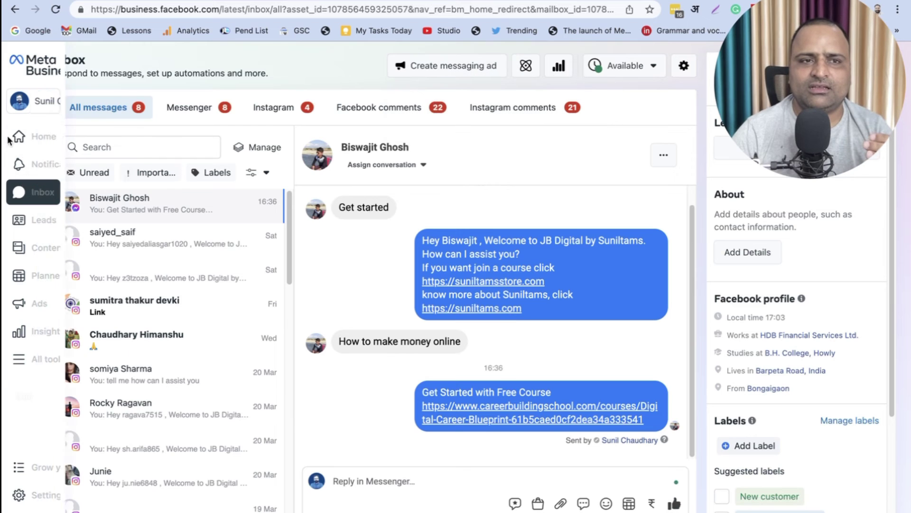
click(38, 189)
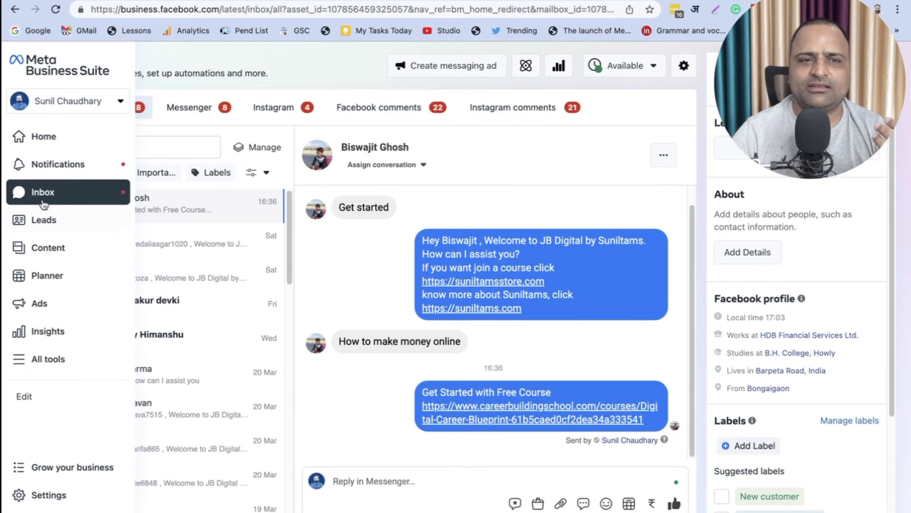
click(525, 71)
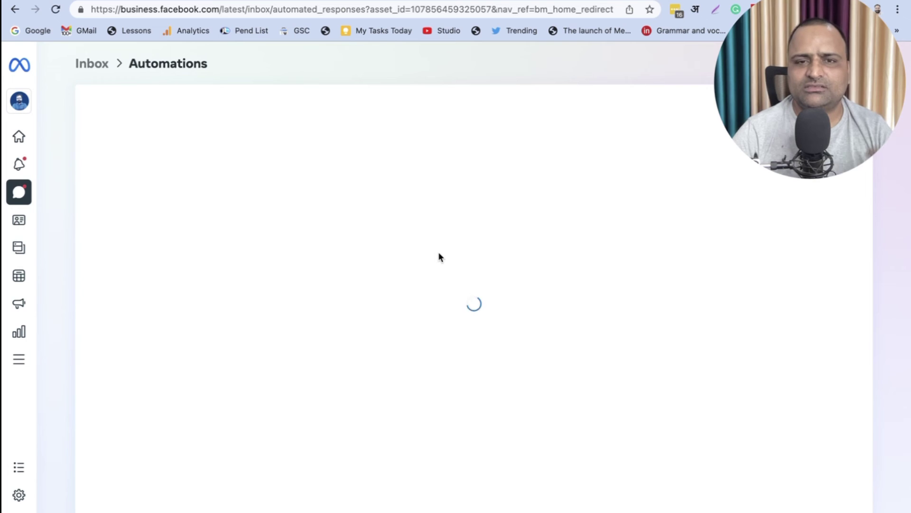